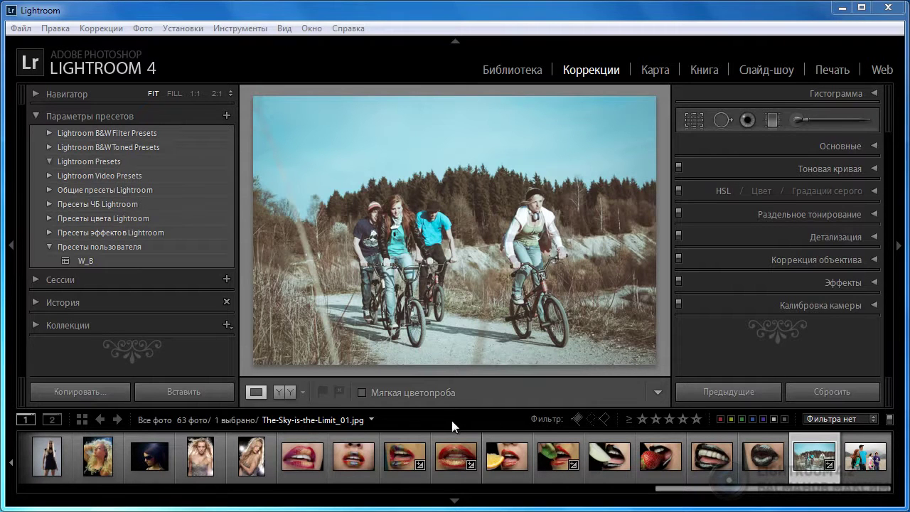
# Step: Reset all Develop adjustments on The-Sky-is-the-Limit_01.jpg to restore its original colours
pyautogui.click(820, 391)
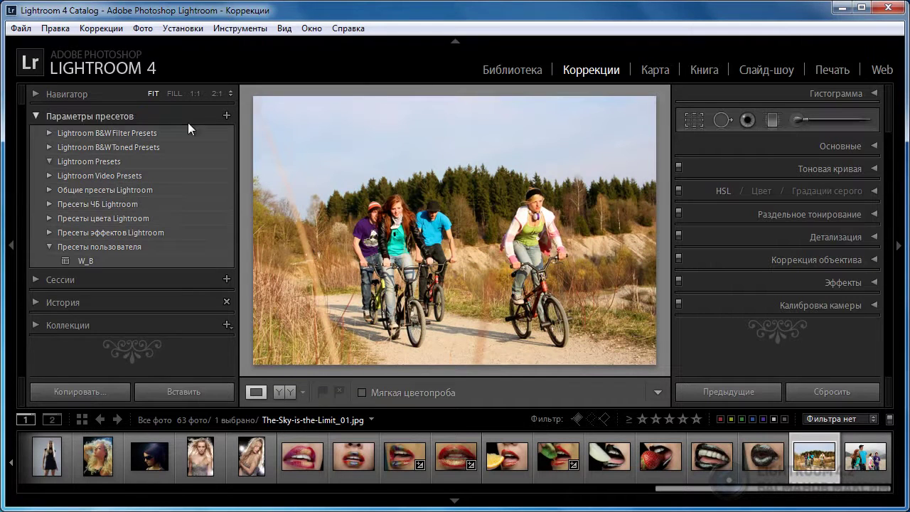
# Step: In Camera Calibration, set Red Primary Hue to +20 and Blue Primary Hue to −65
pyautogui.click(32, 116)
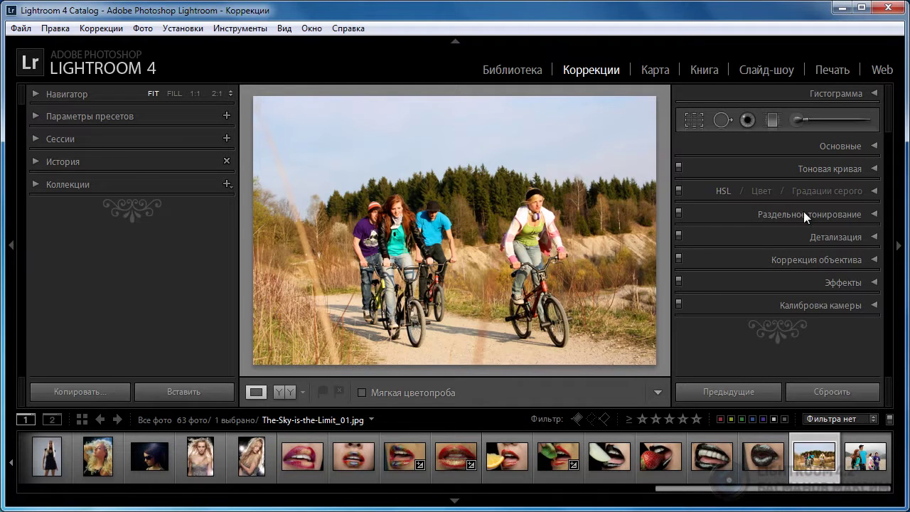
pyautogui.click(823, 304)
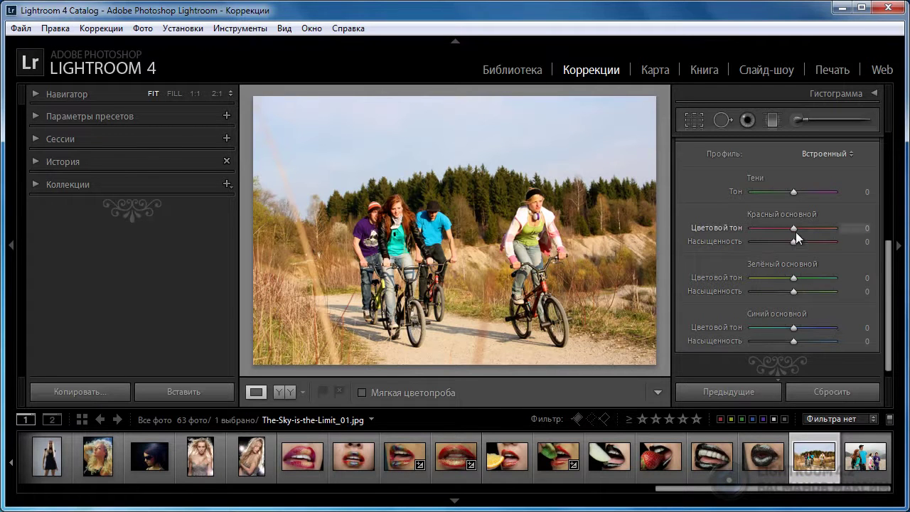
pyautogui.moveTo(796, 228); pyautogui.dragTo(804, 230)
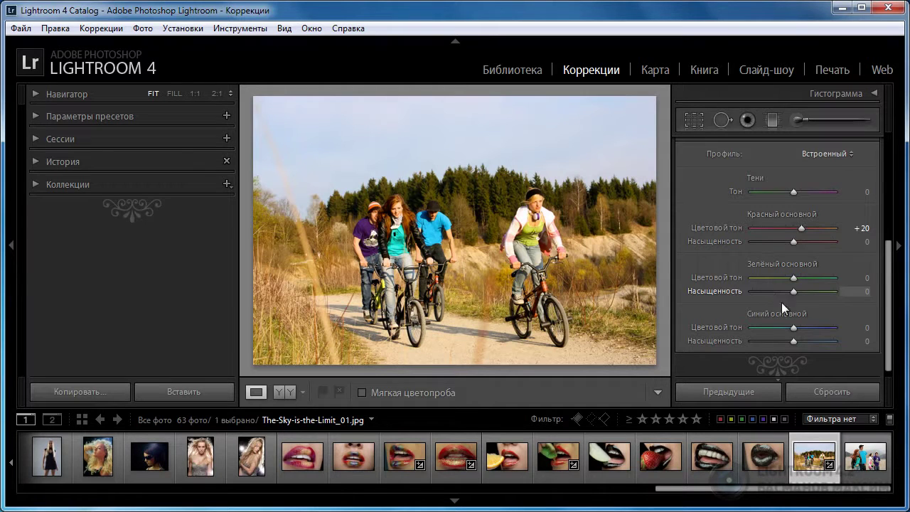
pyautogui.moveTo(795, 328); pyautogui.dragTo(768, 326)
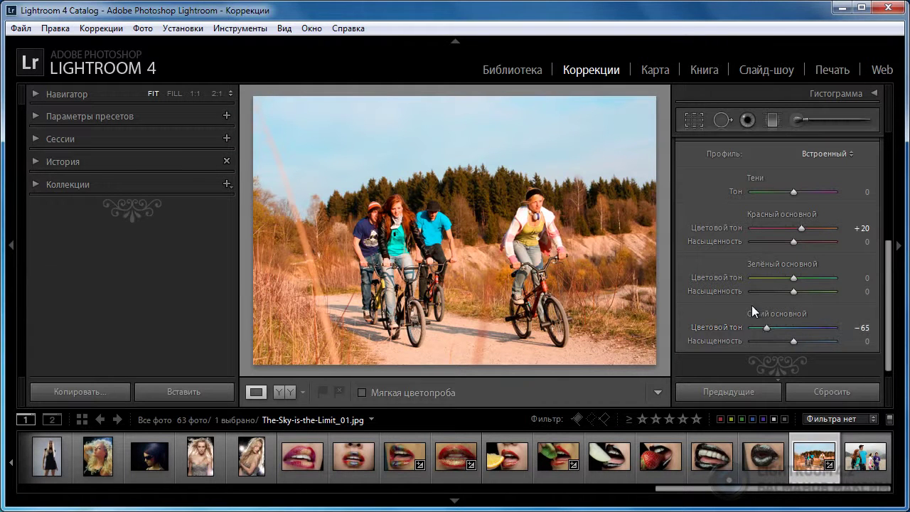
pyautogui.moveTo(888, 271); pyautogui.dragTo(881, 163)
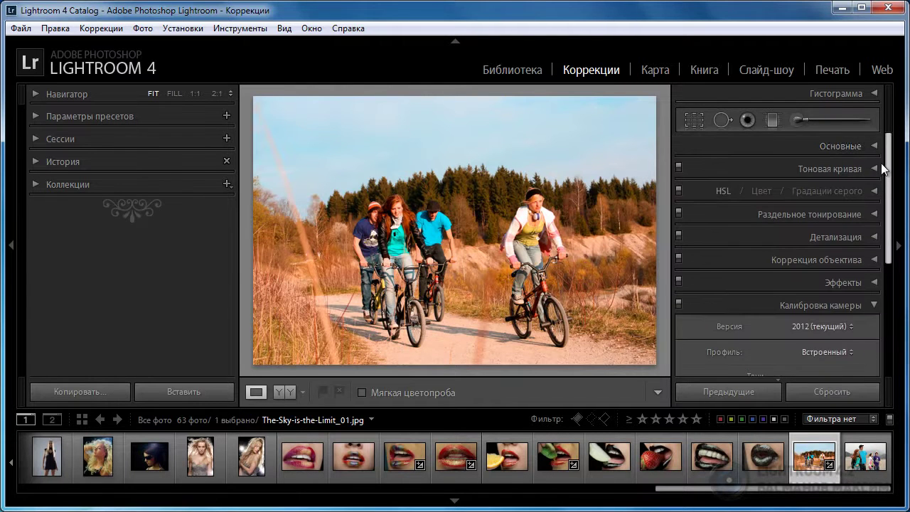
# Step: In the Basic panel, set Shadows to +30 and Whites to −41
pyautogui.click(864, 148)
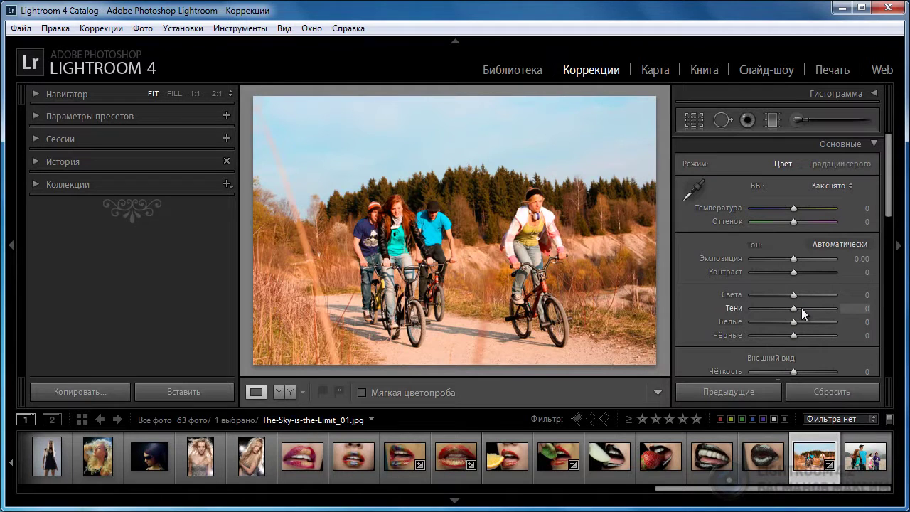
pyautogui.moveTo(792, 311); pyautogui.dragTo(806, 315)
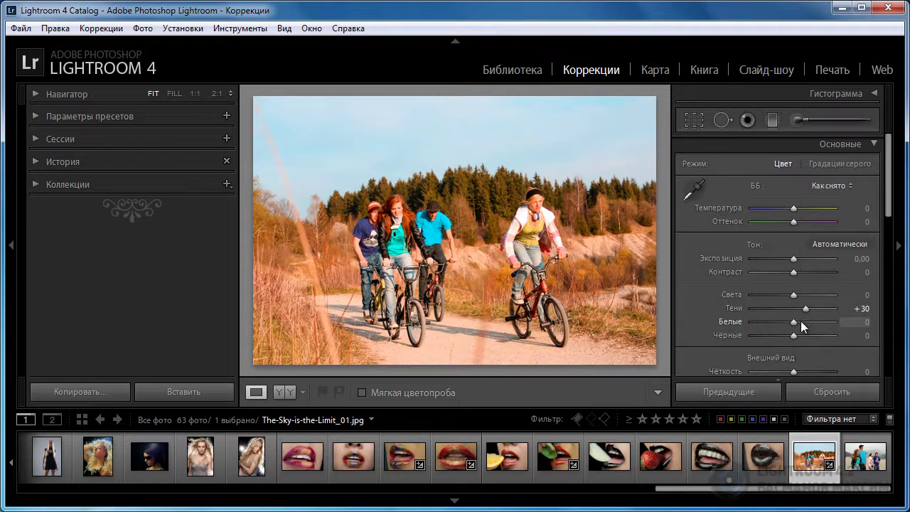
pyautogui.moveTo(795, 322)
pyautogui.mouseDown()
pyautogui.moveTo(741, 323)
pyautogui.moveTo(829, 330)
pyautogui.moveTo(760, 324)
pyautogui.moveTo(778, 326)
pyautogui.mouseUp()
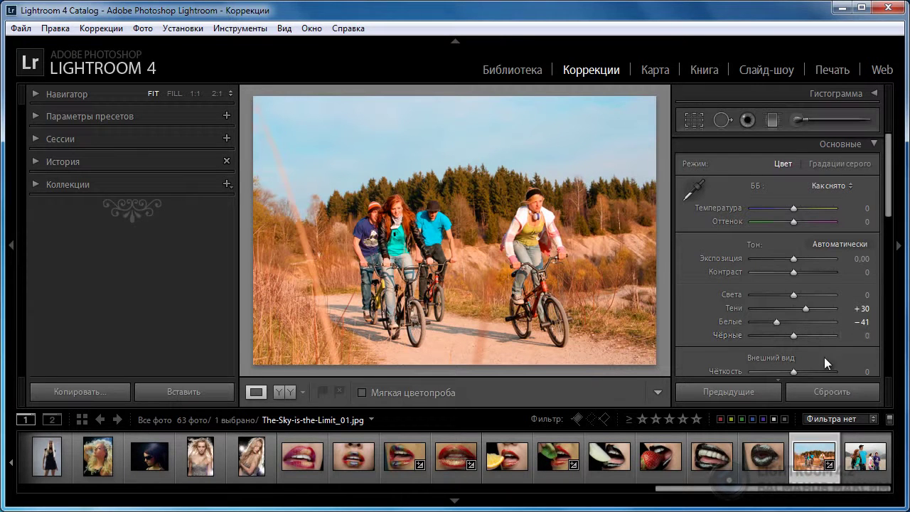
# Step: Set Clarity to +11, Vibrance to −44 and Saturation to −36 in the Basic panel
pyautogui.scroll(-3, 893, 208)
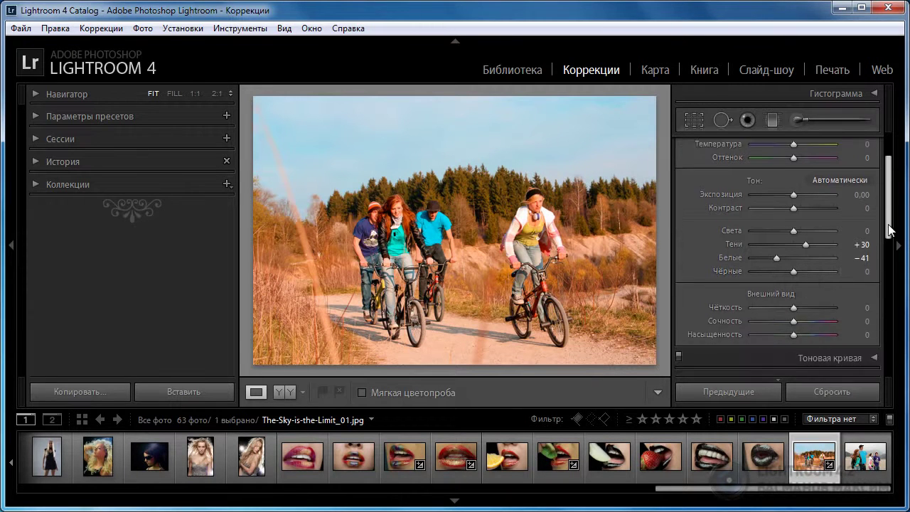
pyautogui.moveTo(796, 295); pyautogui.dragTo(802, 298)
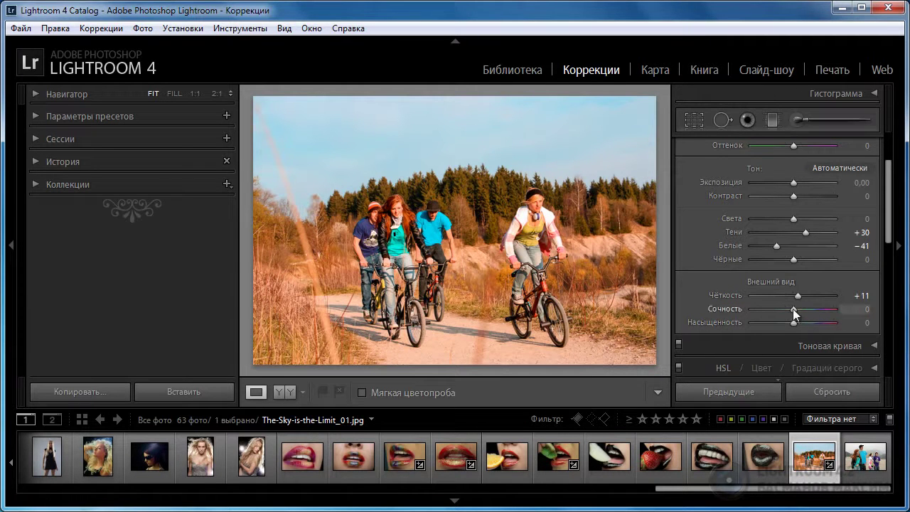
pyautogui.moveTo(793, 308); pyautogui.dragTo(768, 308)
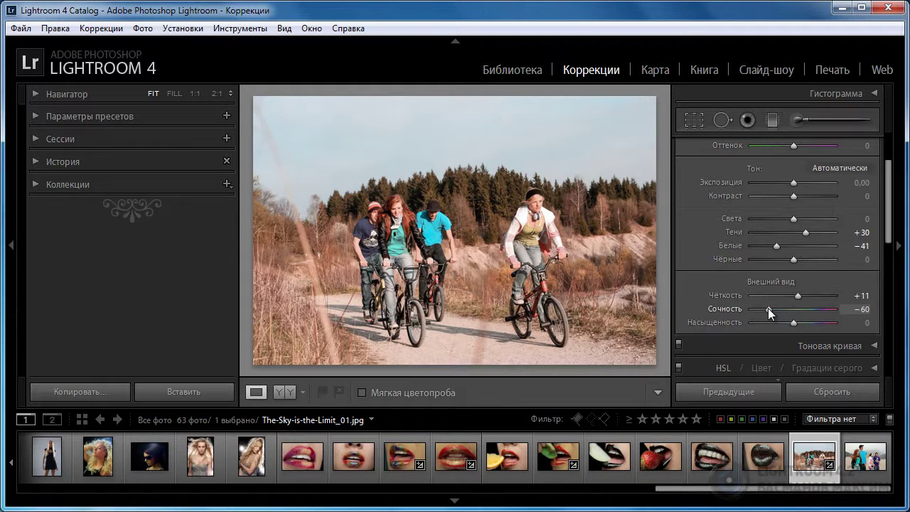
pyautogui.moveTo(768, 307); pyautogui.dragTo(773, 308)
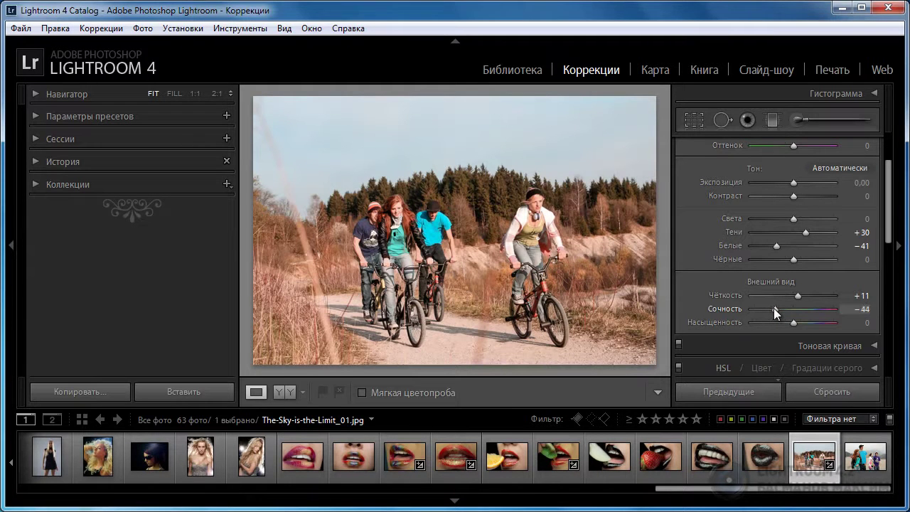
pyautogui.moveTo(774, 308); pyautogui.dragTo(774, 308)
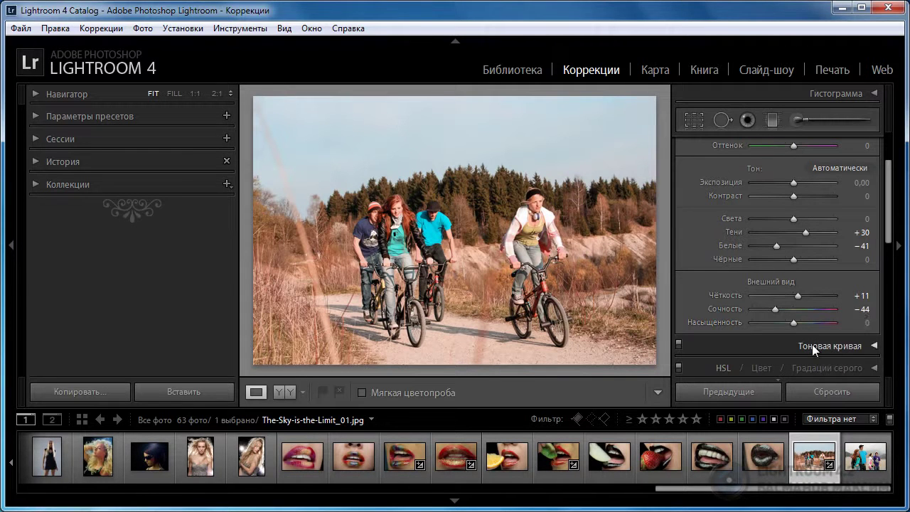
pyautogui.moveTo(793, 322); pyautogui.dragTo(788, 322)
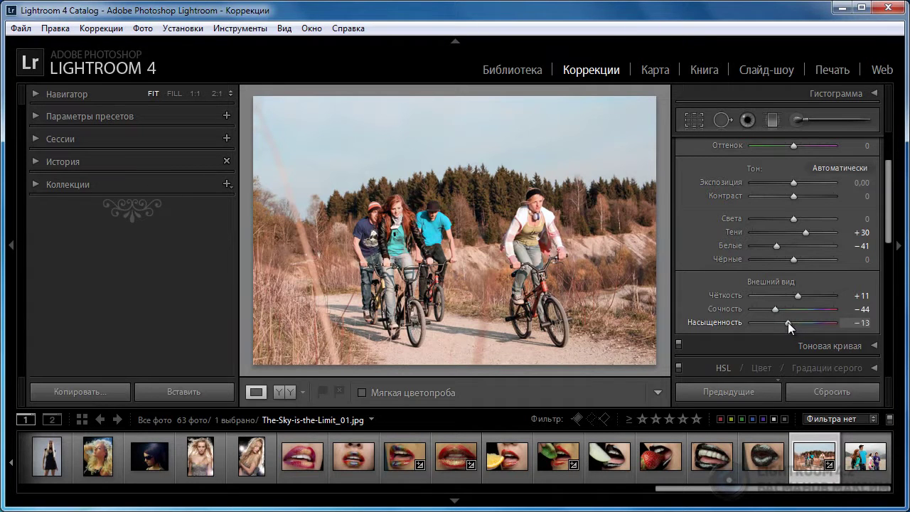
pyautogui.moveTo(788, 323); pyautogui.dragTo(781, 323)
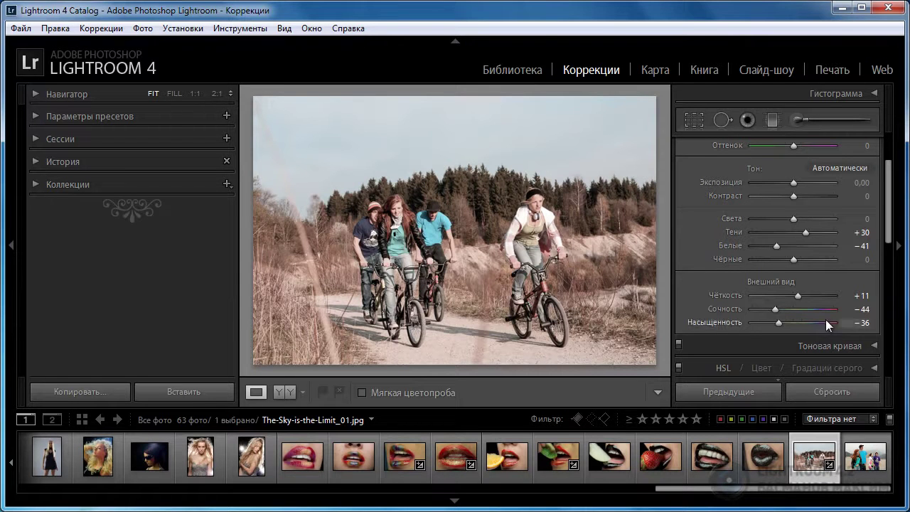
# Step: Shape the point tone curve into an S-curve with a raised black point
pyautogui.click(864, 343)
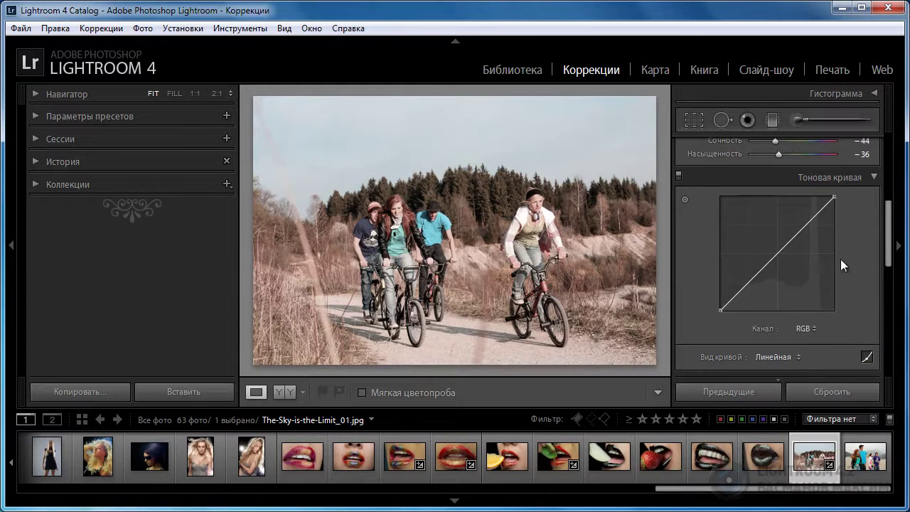
pyautogui.click(867, 356)
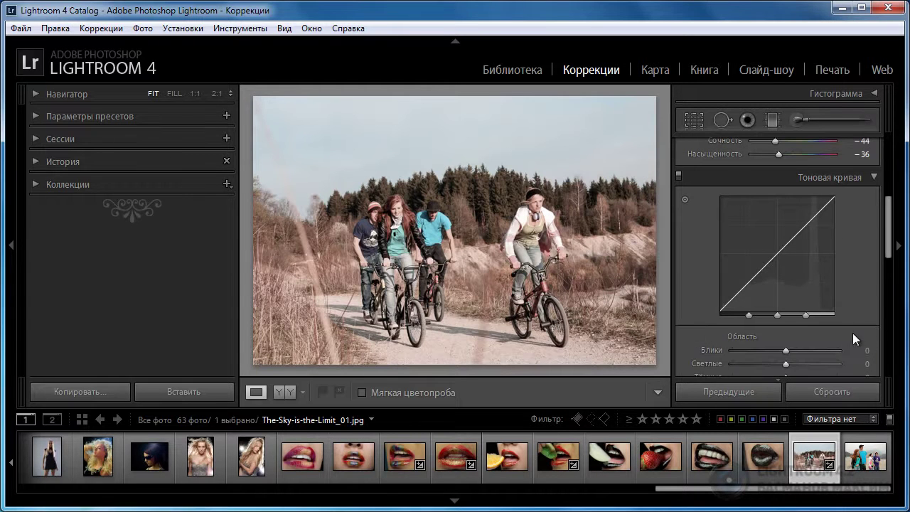
pyautogui.click(870, 355)
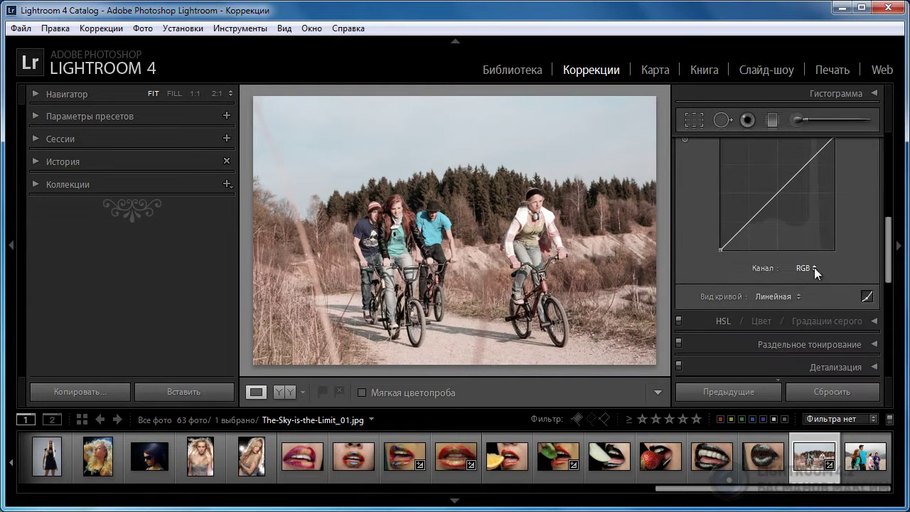
pyautogui.scroll(2, 889, 249)
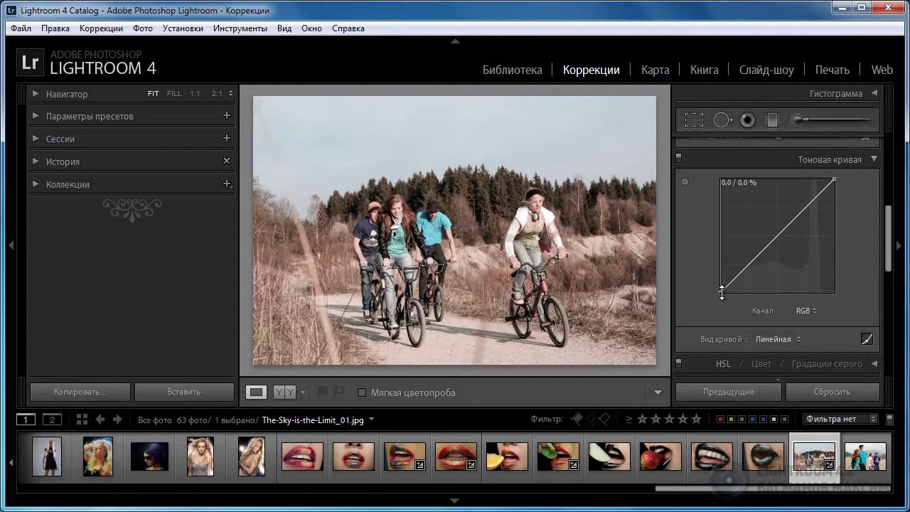
pyautogui.moveTo(722, 291); pyautogui.dragTo(718, 265)
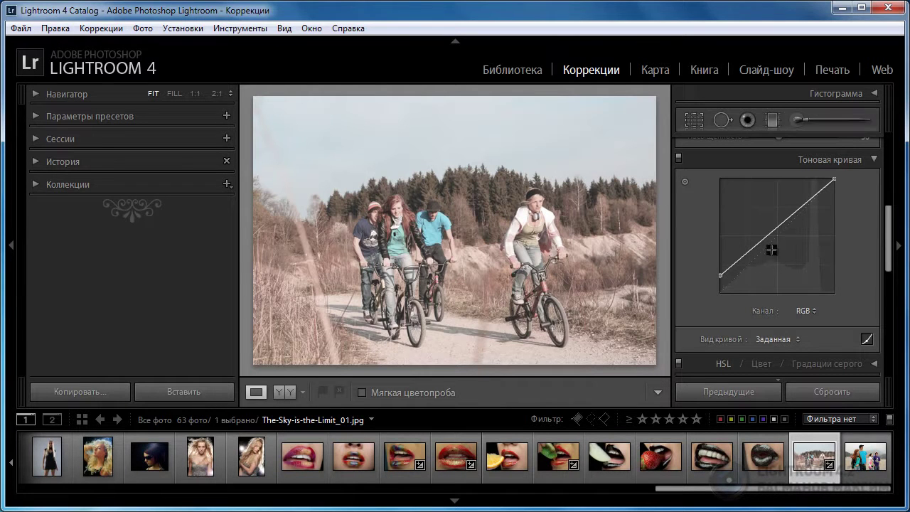
pyautogui.moveTo(744, 254); pyautogui.dragTo(748, 266)
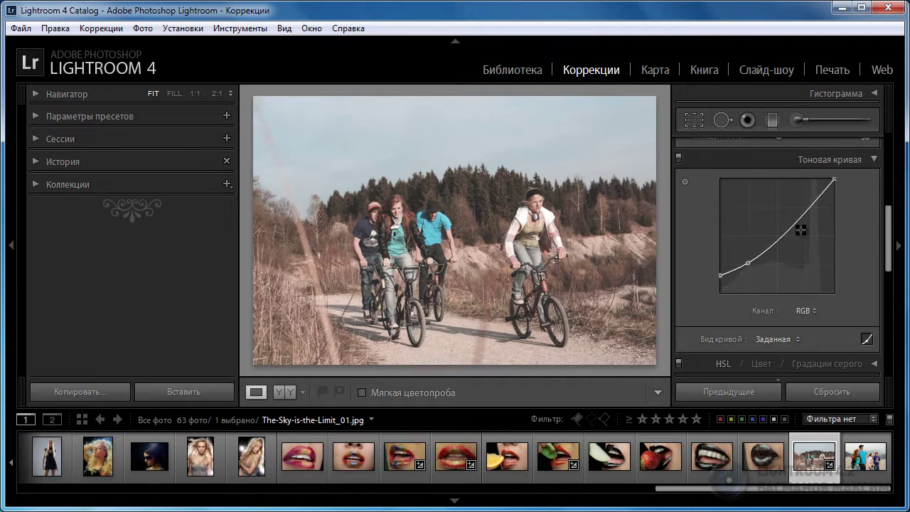
pyautogui.moveTo(811, 206); pyautogui.dragTo(807, 195)
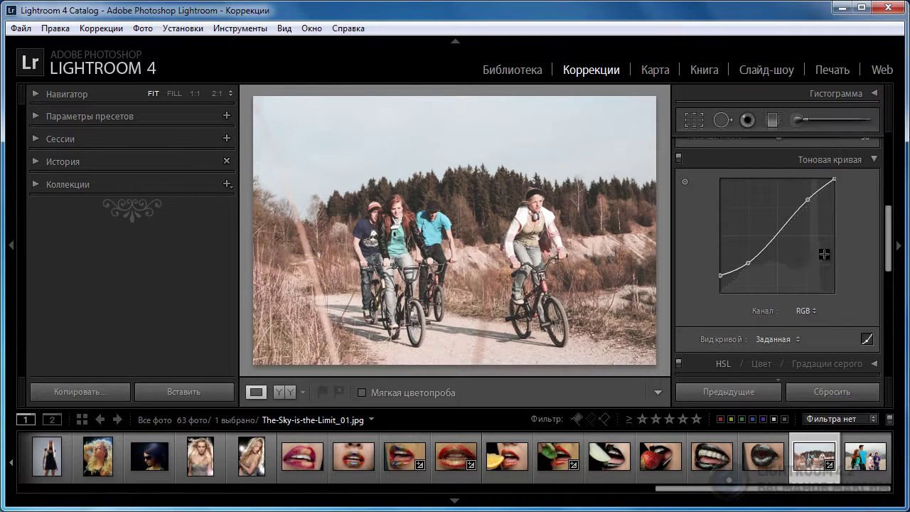
# Step: Toggle the tone curve off and on to compare before and after
pyautogui.click(680, 159)
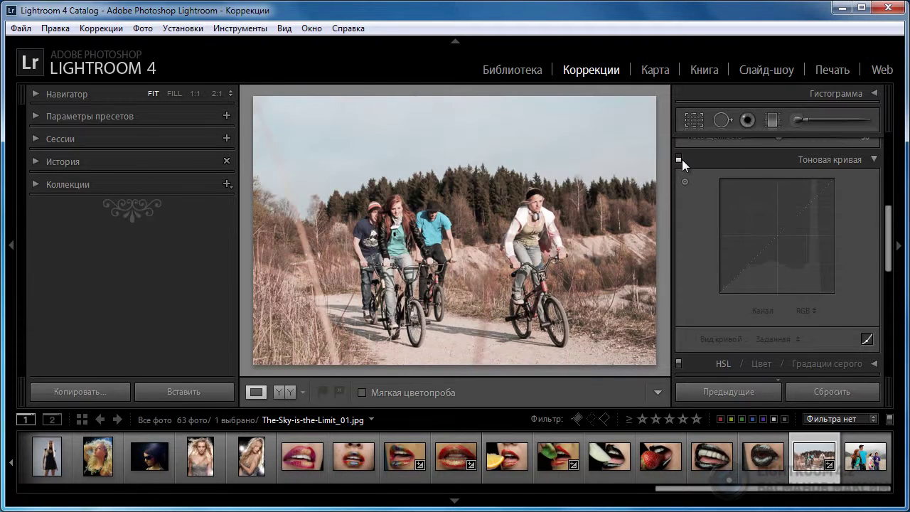
pyautogui.click(680, 159)
pyautogui.click(680, 159)
pyautogui.click(681, 159)
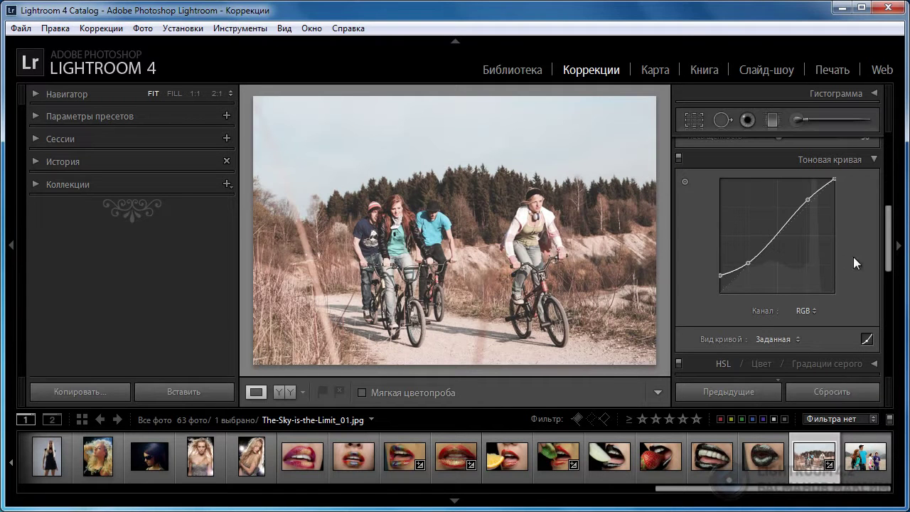
pyautogui.moveTo(889, 236); pyautogui.dragTo(891, 267)
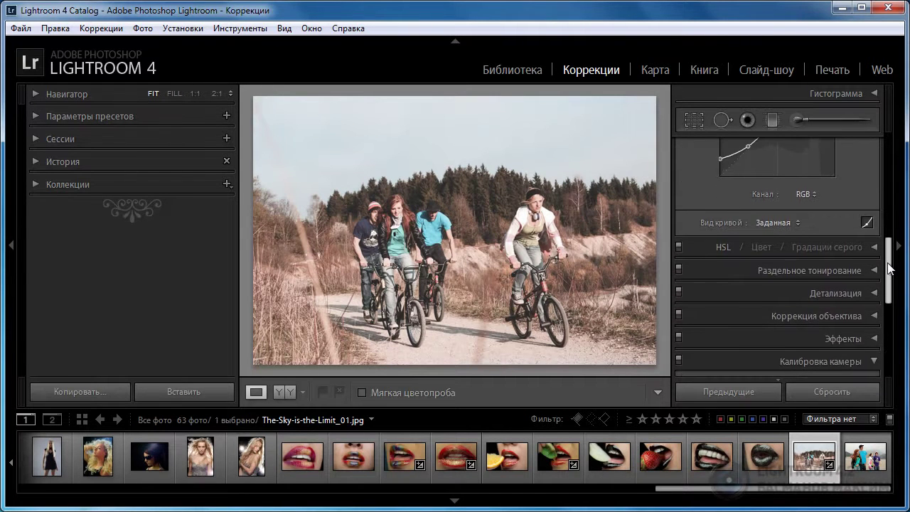
# Step: Set the split-toning shadows to hue 28 and saturation 23
pyautogui.click(874, 247)
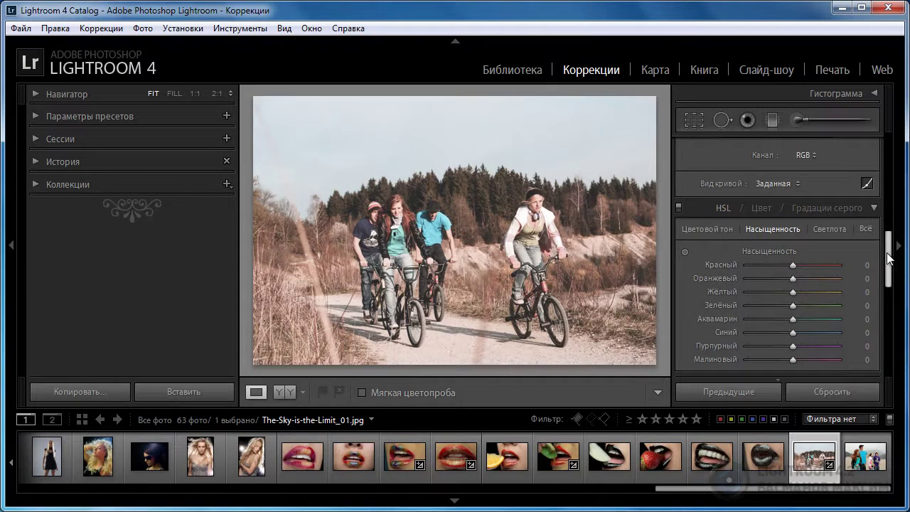
pyautogui.click(874, 207)
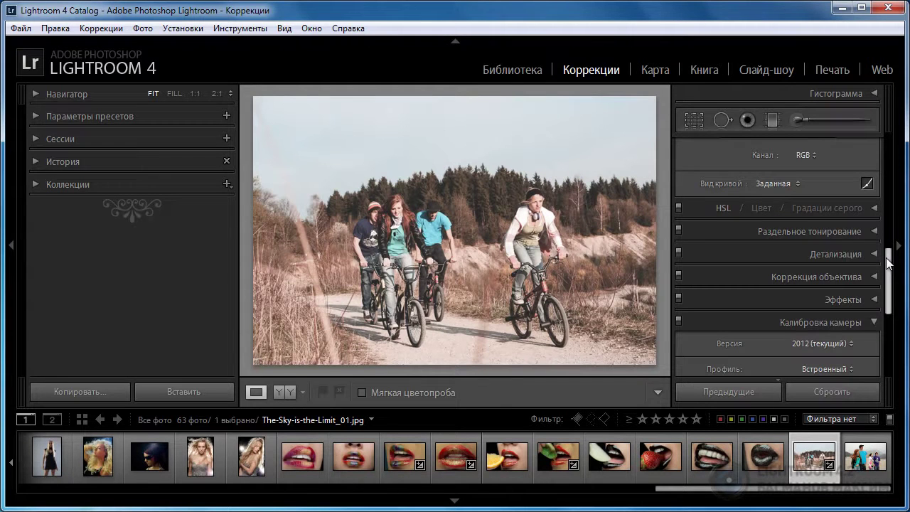
pyautogui.scroll(-1, 852, 225)
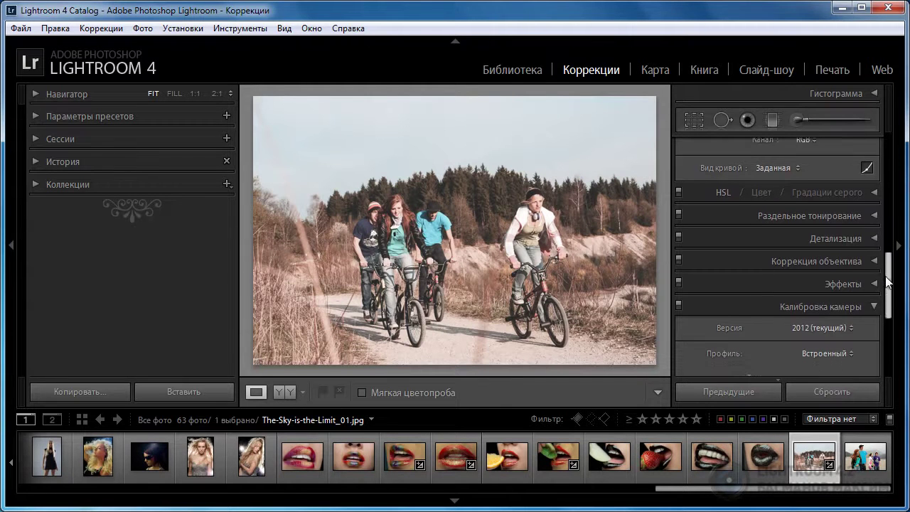
pyautogui.click(859, 215)
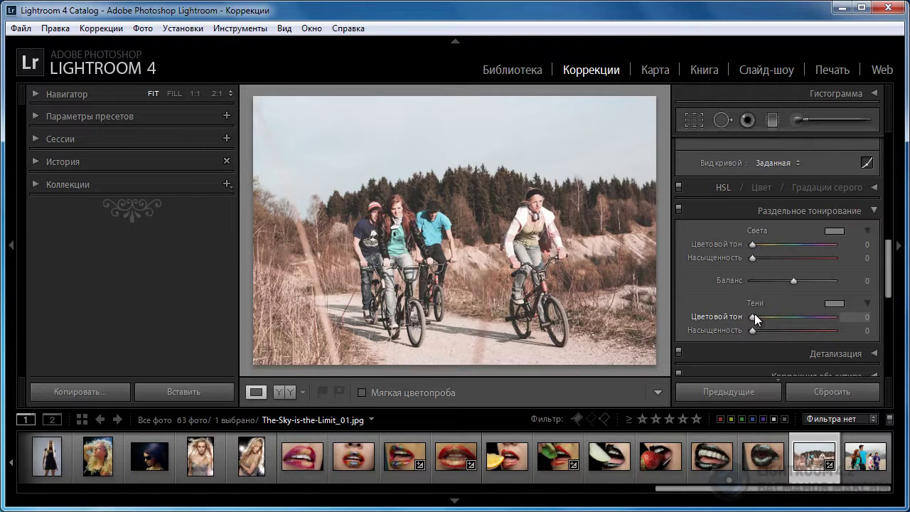
pyautogui.press('alt')
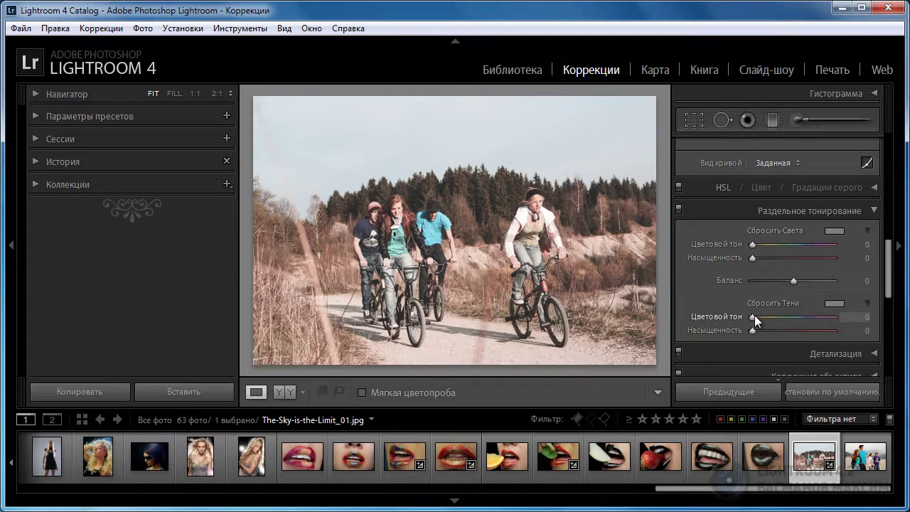
pyautogui.moveTo(753, 317); pyautogui.dragTo(766, 320)
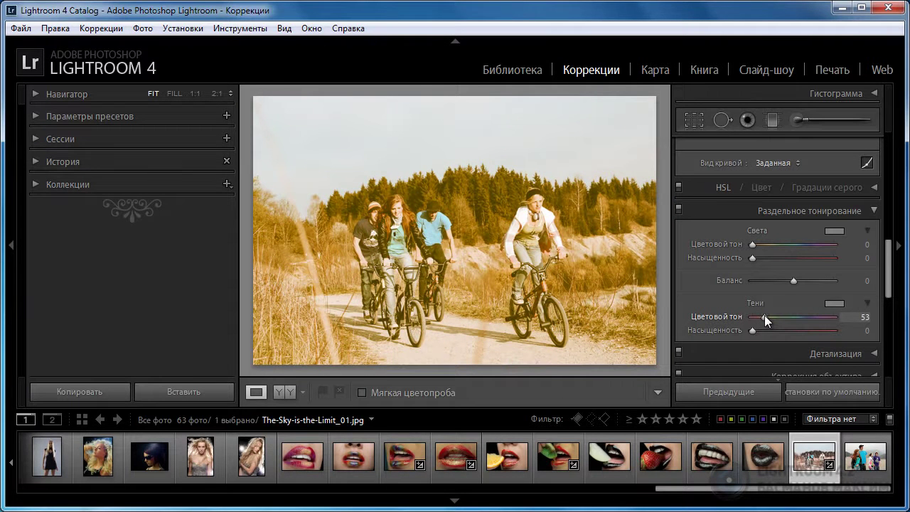
pyautogui.moveTo(765, 315); pyautogui.dragTo(757, 316)
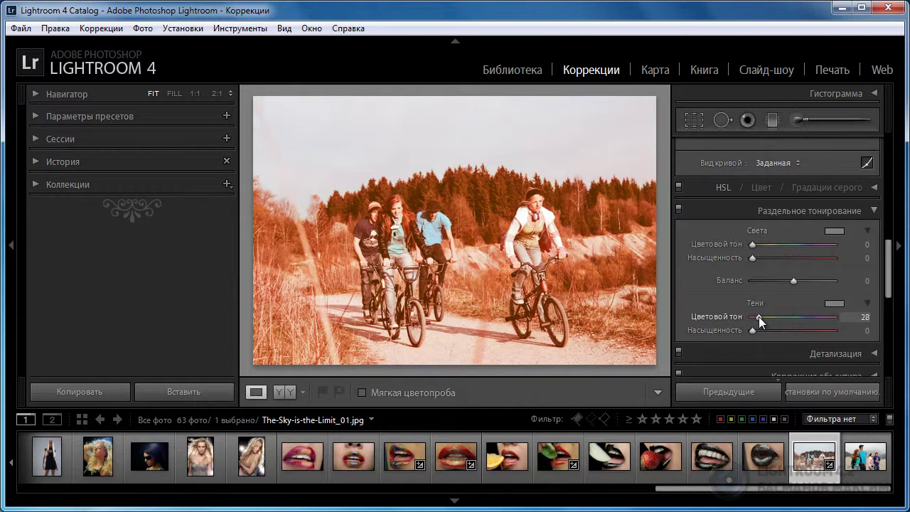
pyautogui.moveTo(758, 316); pyautogui.dragTo(759, 317)
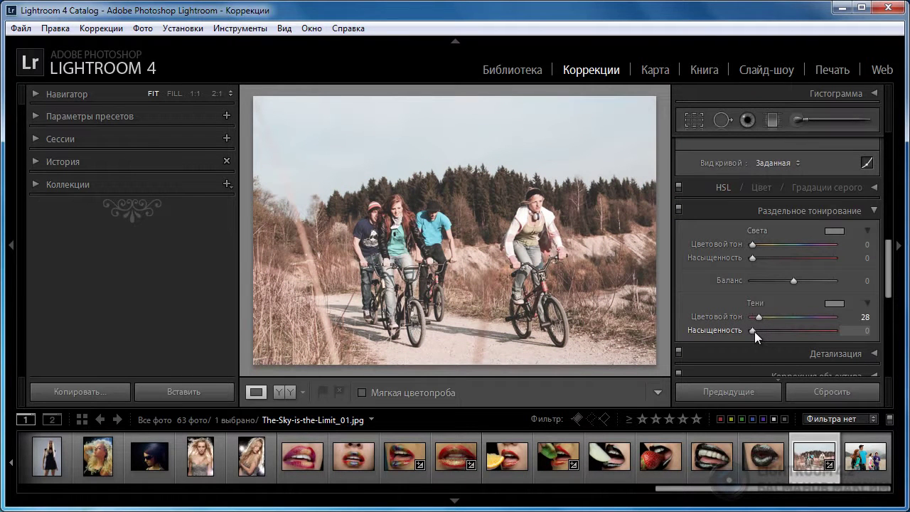
pyautogui.moveTo(755, 332); pyautogui.dragTo(771, 331)
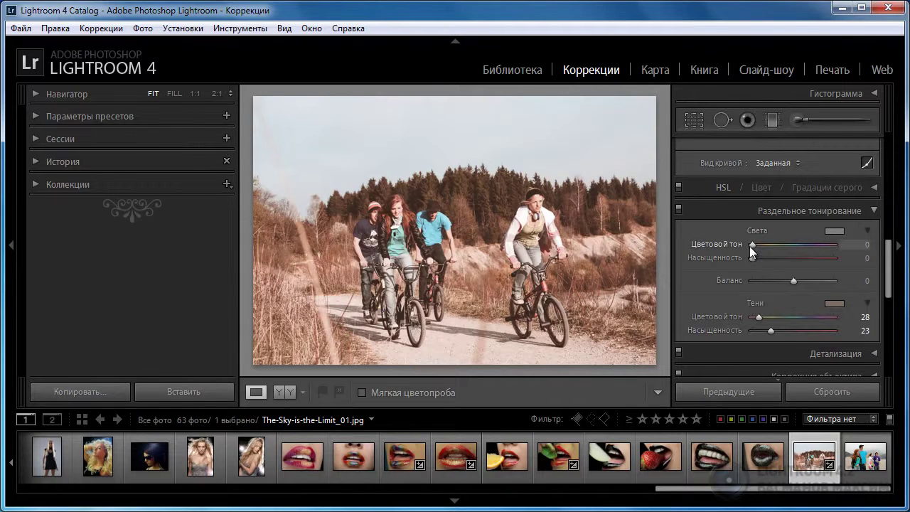
# Step: Set split-toning highlights to hue 200 and saturation 37, with balance +27
pyautogui.moveTo(752, 244)
pyautogui.mouseDown()
pyautogui.moveTo(810, 244)
pyautogui.moveTo(799, 247)
pyautogui.mouseUp()
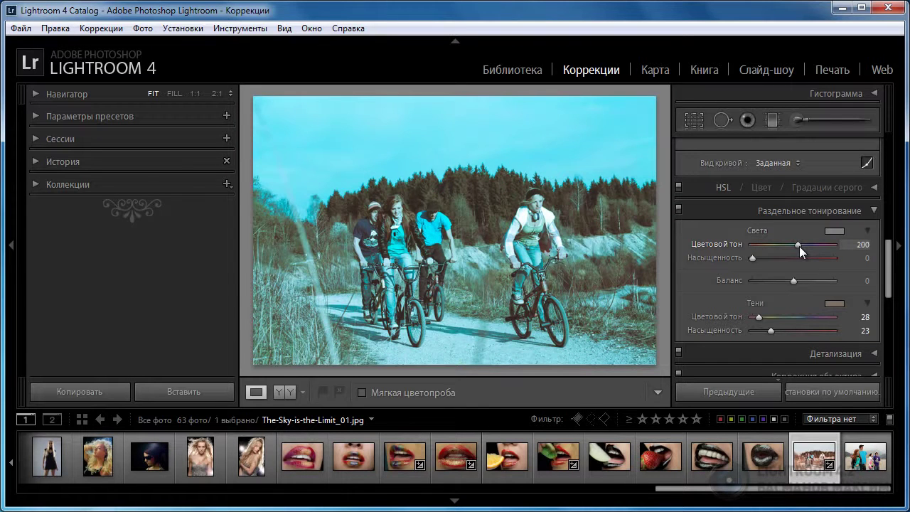
pyautogui.moveTo(799, 246); pyautogui.dragTo(799, 246)
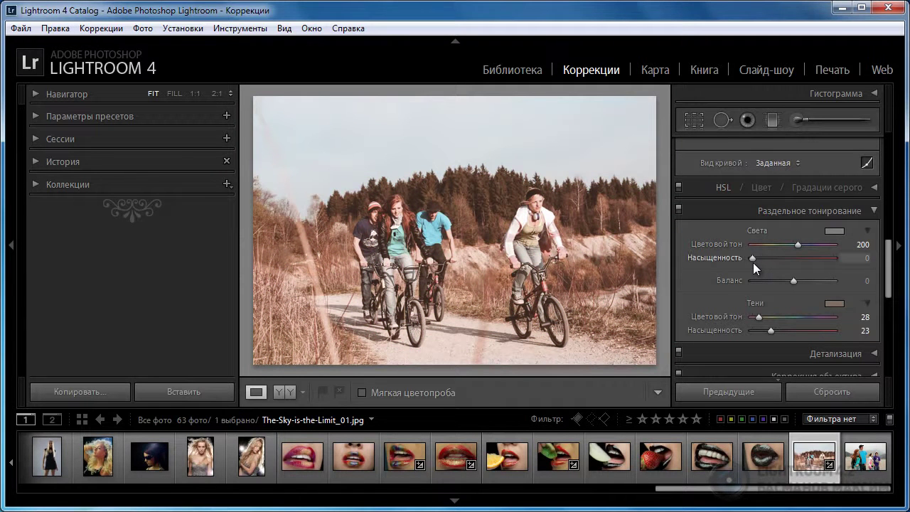
pyautogui.moveTo(753, 263); pyautogui.dragTo(784, 260)
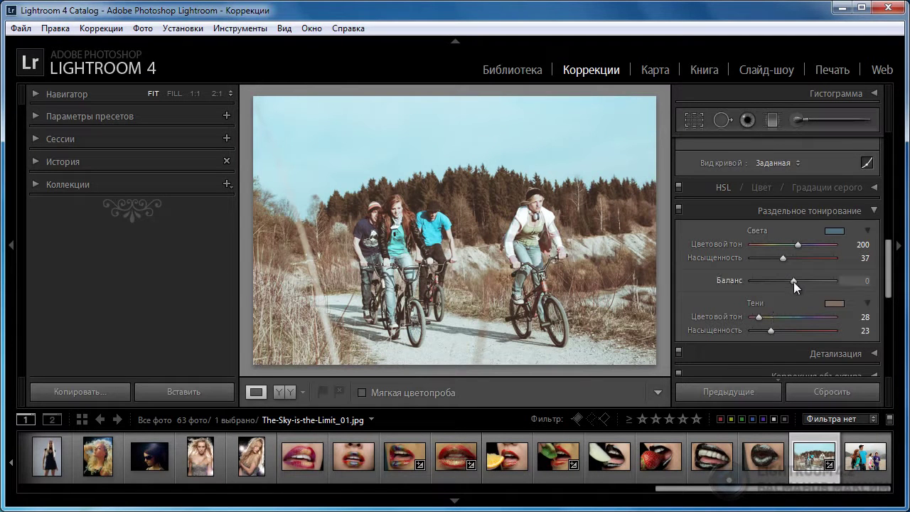
pyautogui.moveTo(794, 281)
pyautogui.mouseDown()
pyautogui.moveTo(735, 287)
pyautogui.moveTo(840, 285)
pyautogui.moveTo(786, 285)
pyautogui.mouseUp()
pyautogui.moveTo(788, 284)
pyautogui.mouseDown()
pyautogui.moveTo(757, 285)
pyautogui.moveTo(826, 287)
pyautogui.moveTo(803, 290)
pyautogui.mouseUp()
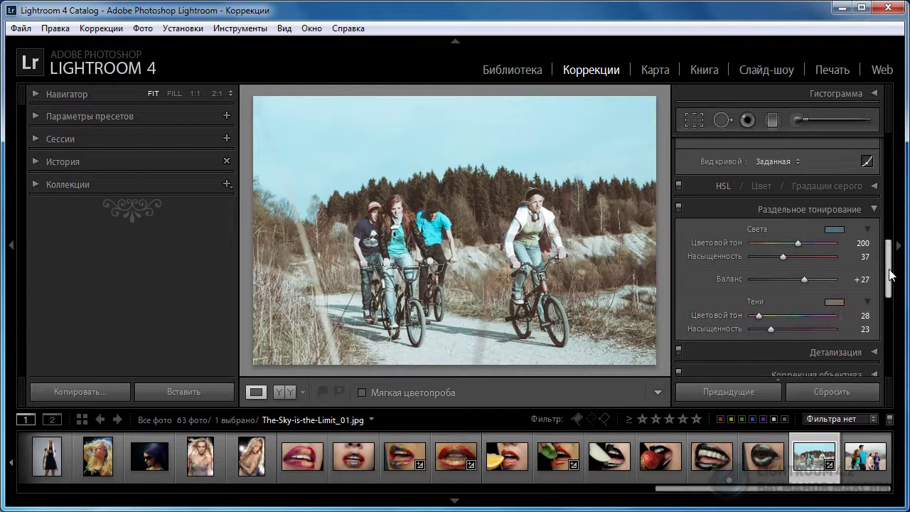
# Step: Add a post-crop vignette of amount −29 and compare the effect on and off
pyautogui.scroll(-5, 879, 299)
pyautogui.click(867, 189)
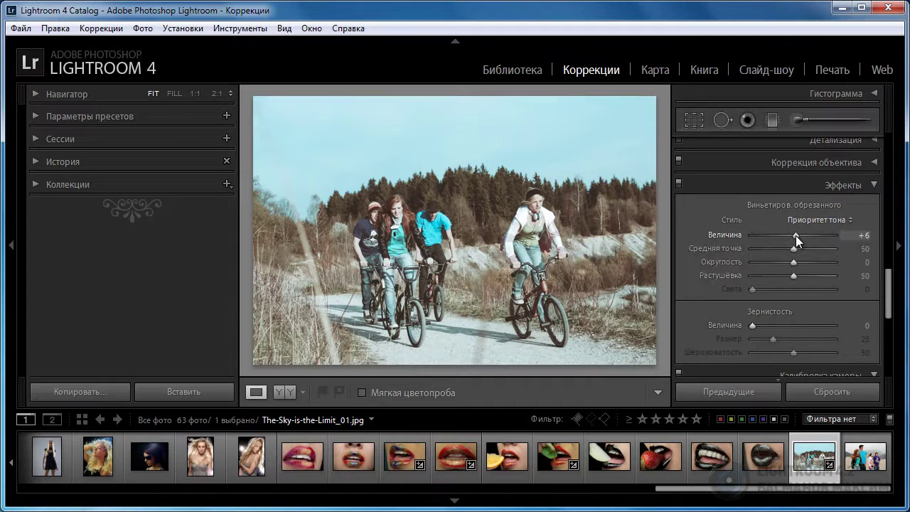
pyautogui.moveTo(794, 235); pyautogui.dragTo(777, 240)
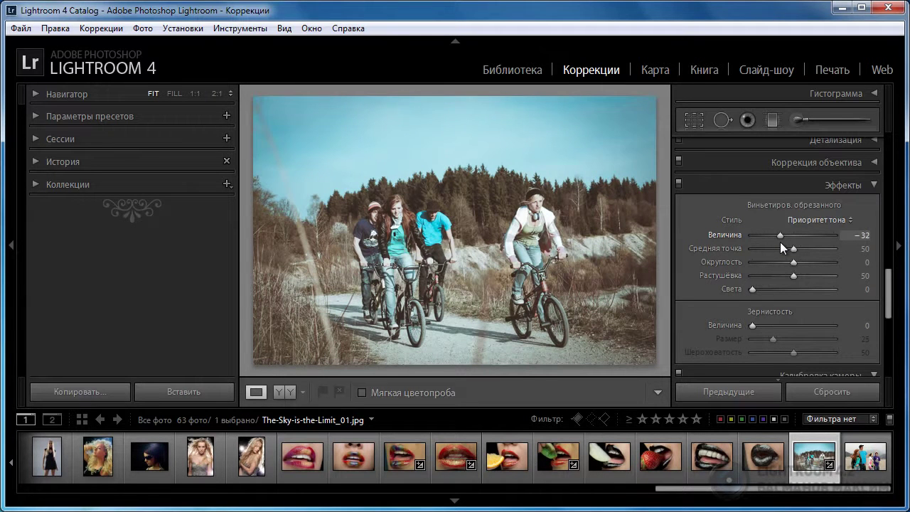
pyautogui.moveTo(779, 241); pyautogui.dragTo(781, 241)
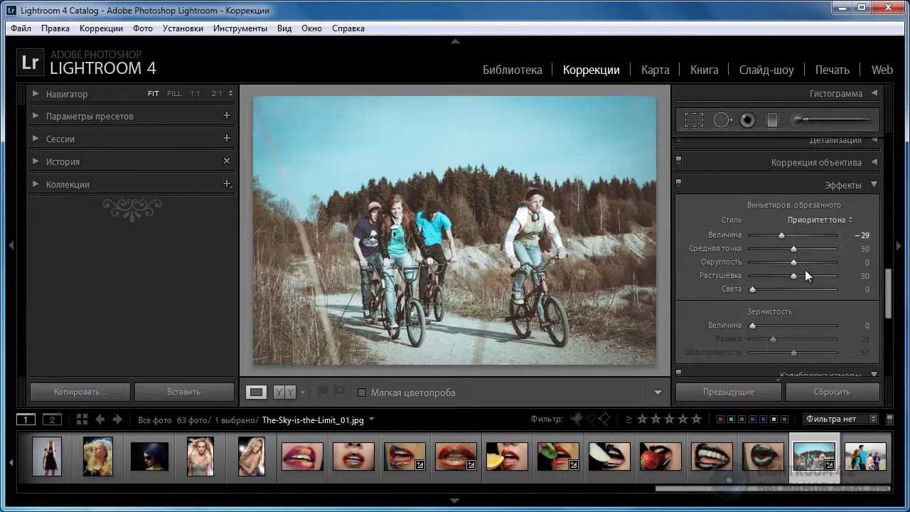
pyautogui.click(681, 182)
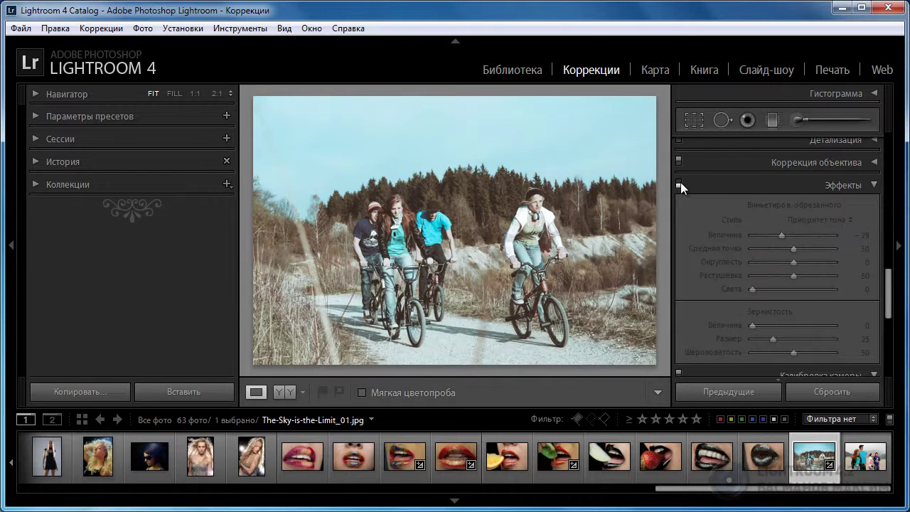
pyautogui.click(680, 182)
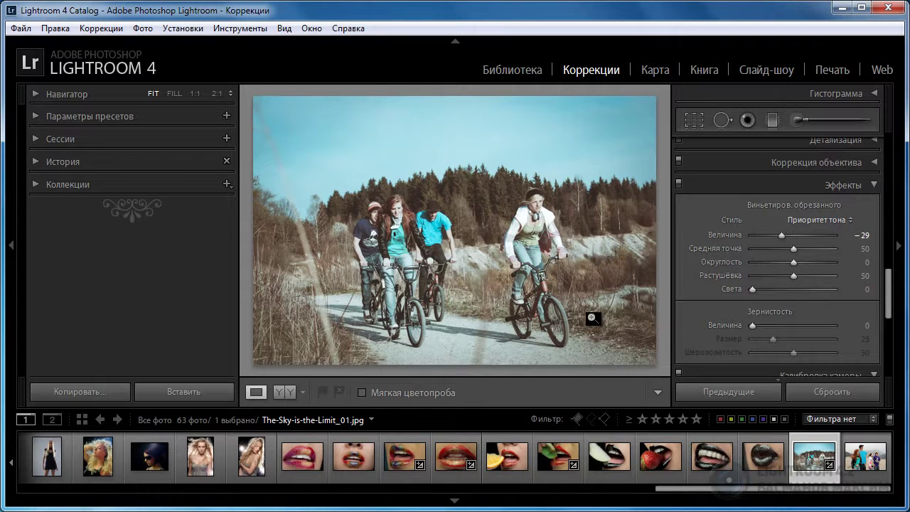
pyautogui.press('\\')
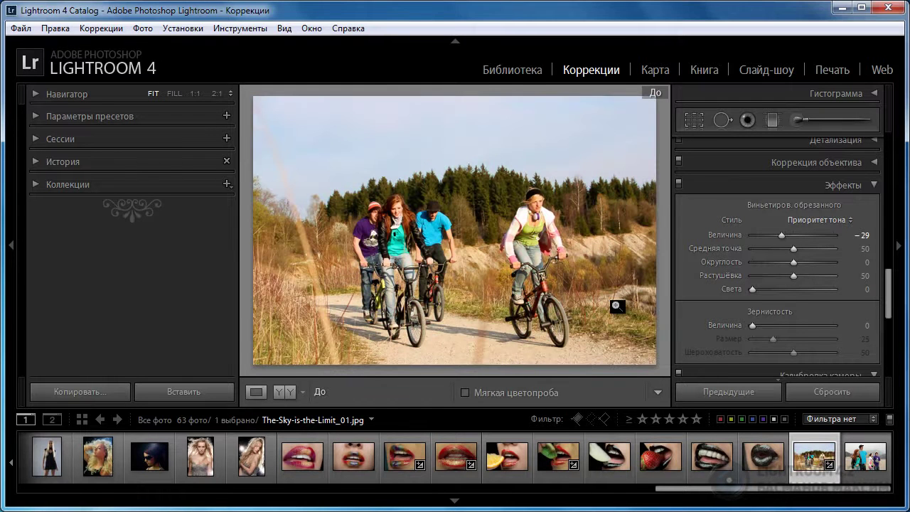
pyautogui.press('\\')
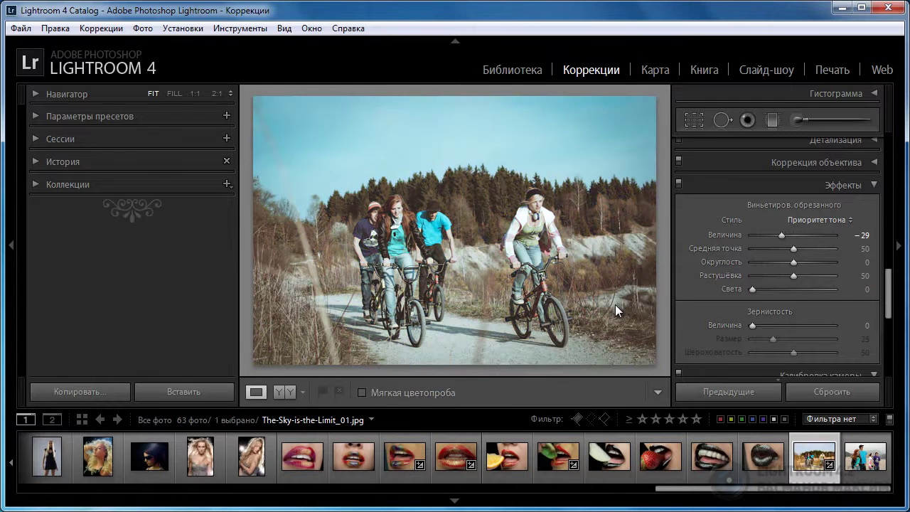
pyautogui.click(285, 392)
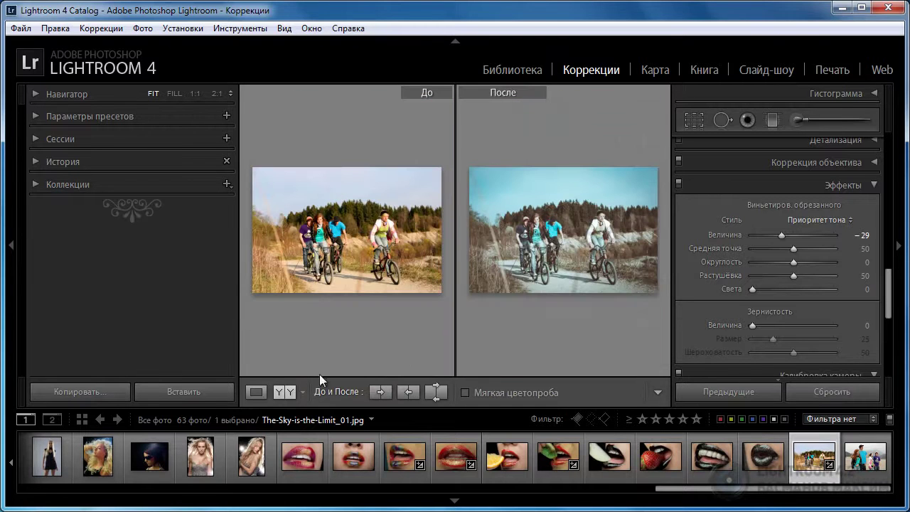
pyautogui.click(290, 395)
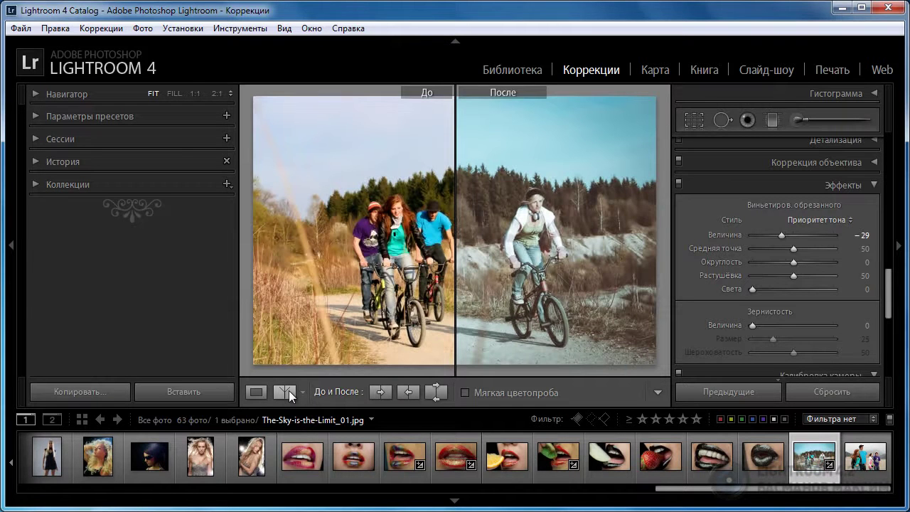
pyautogui.click(290, 395)
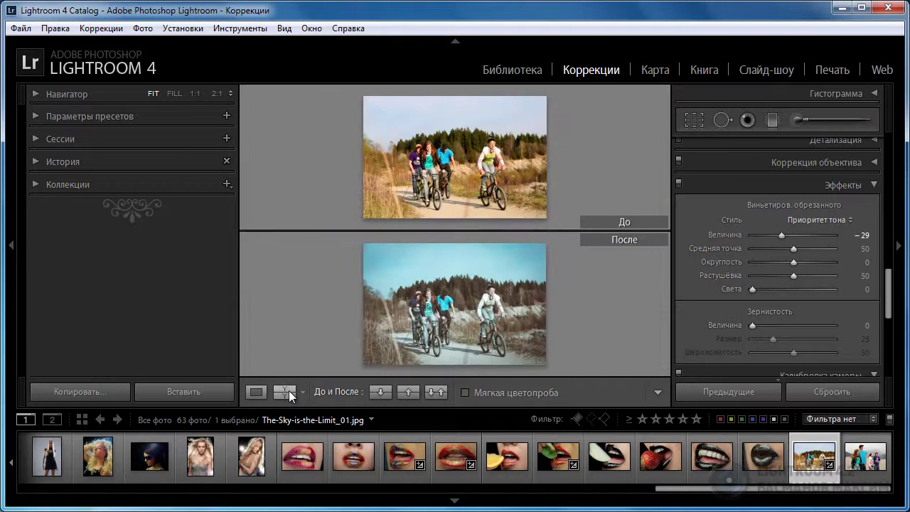
pyautogui.click(291, 396)
pyautogui.click(290, 396)
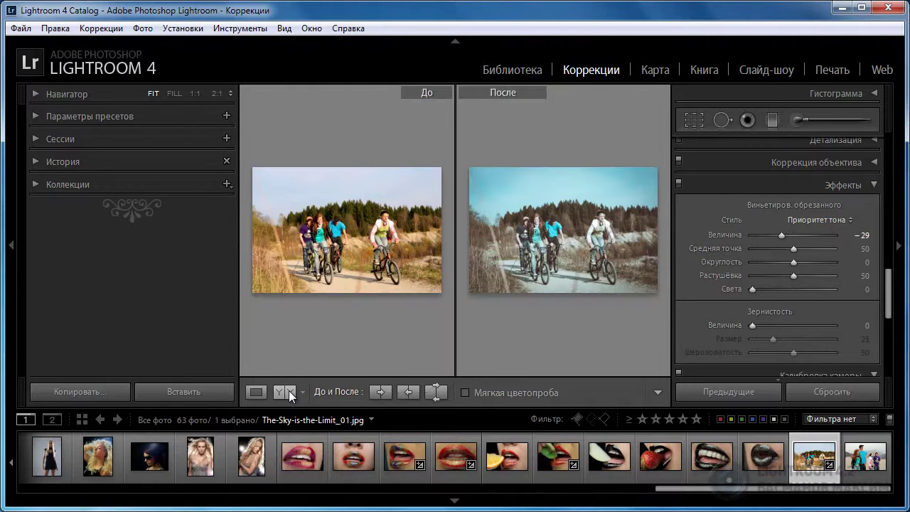
pyautogui.click(256, 392)
pyautogui.press('\\')
pyautogui.press('\\')
pyautogui.press('\\')
pyautogui.press('\\')
pyautogui.press('\\')
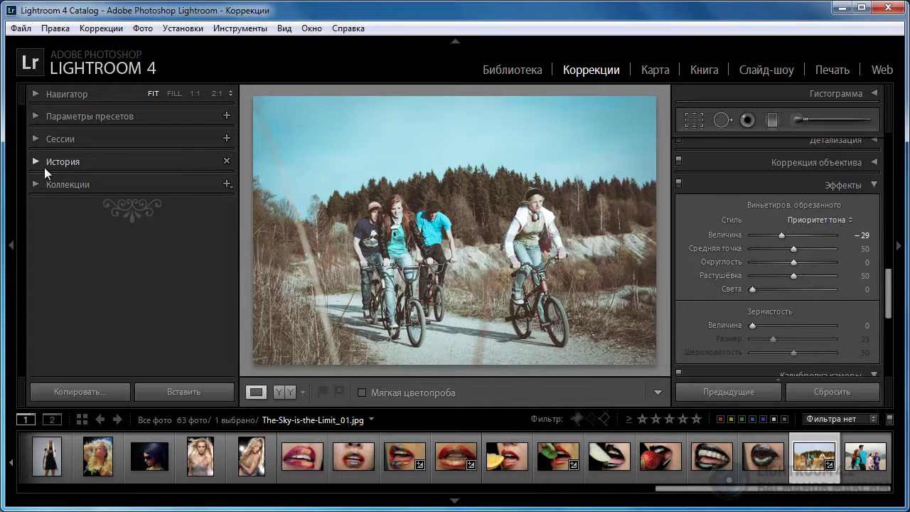
# Step: Name a new develop preset TON, excluding Grain, Chromatic Aberration, Transform and Lens Profile Corrections
pyautogui.click(35, 115)
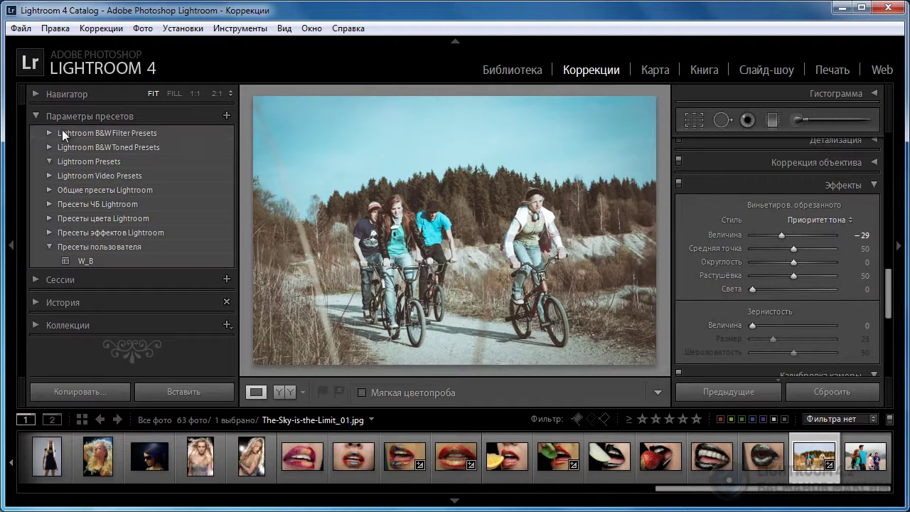
pyautogui.click(227, 115)
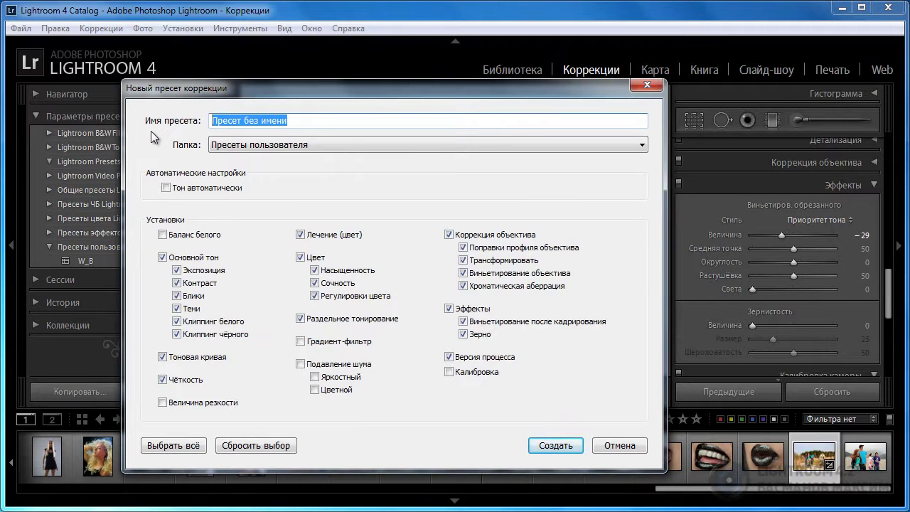
pyautogui.write('TON')
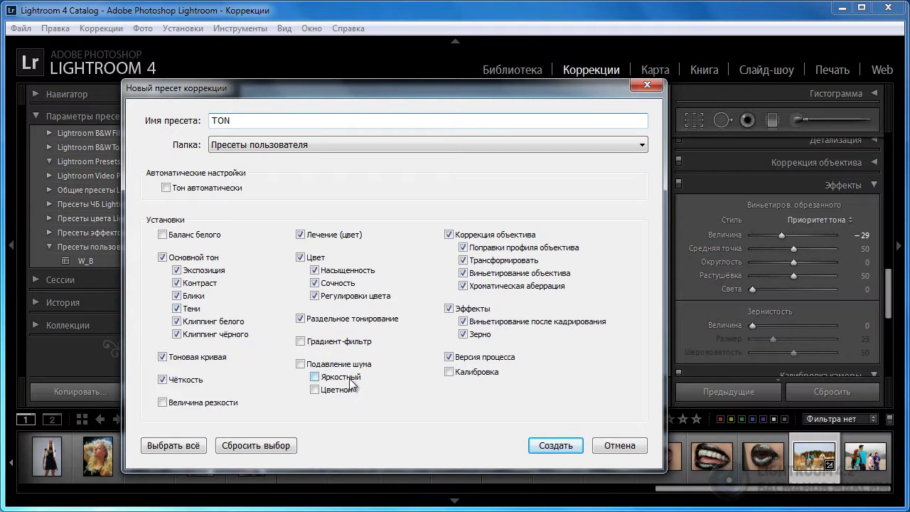
pyautogui.click(464, 333)
pyautogui.click(464, 286)
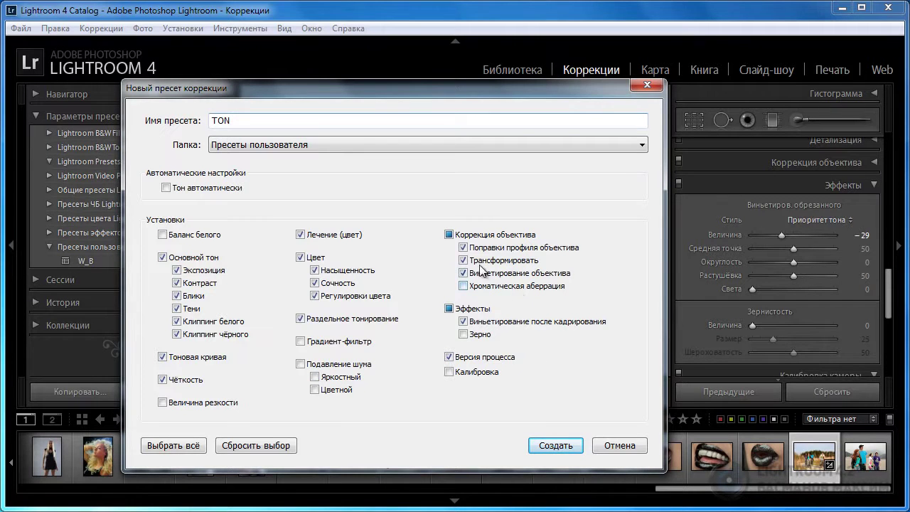
pyautogui.click(464, 260)
pyautogui.click(466, 247)
pyautogui.click(301, 256)
pyautogui.click(301, 258)
# Step: Save the TON preset and apply it to The-Sky-is-the-Limit_08.jpg
pyautogui.click(545, 446)
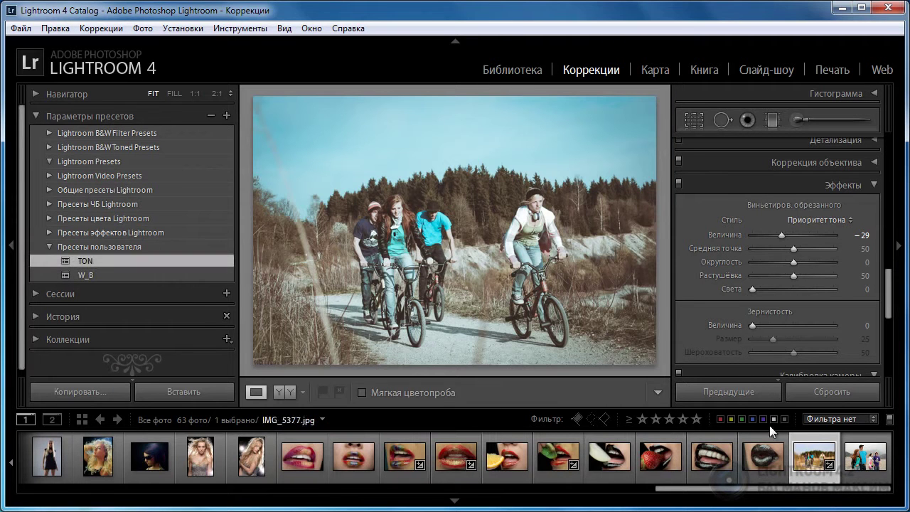
pyautogui.click(862, 447)
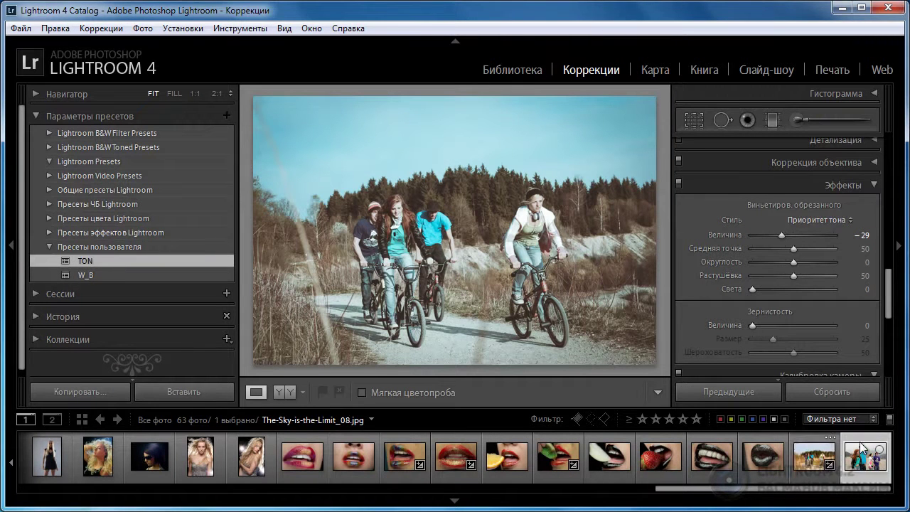
pyautogui.click(96, 263)
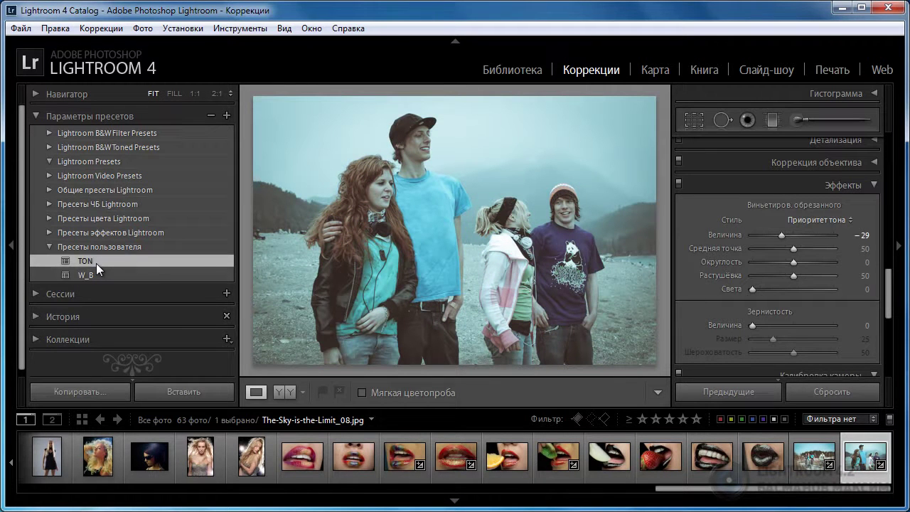
# Step: Set split-toning shadow saturation to 24 and balance to −27
pyautogui.moveTo(888, 294)
pyautogui.mouseDown()
pyautogui.moveTo(895, 325)
pyautogui.moveTo(892, 255)
pyautogui.mouseUp()
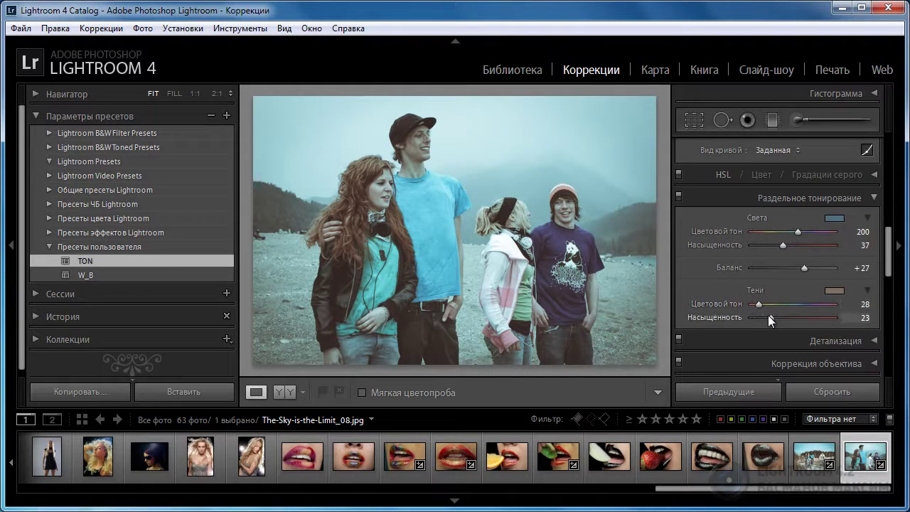
pyautogui.moveTo(772, 317); pyautogui.dragTo(776, 320)
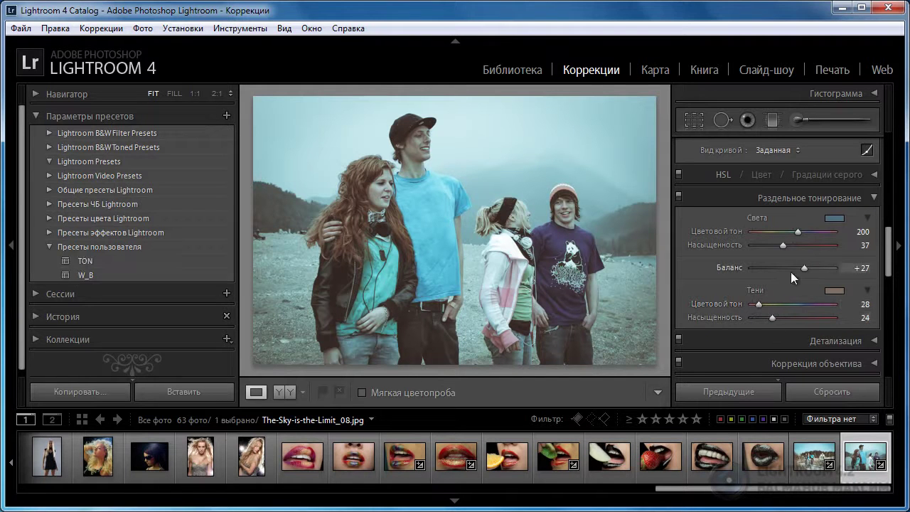
pyautogui.moveTo(804, 270)
pyautogui.mouseDown()
pyautogui.moveTo(750, 272)
pyautogui.moveTo(781, 273)
pyautogui.mouseUp()
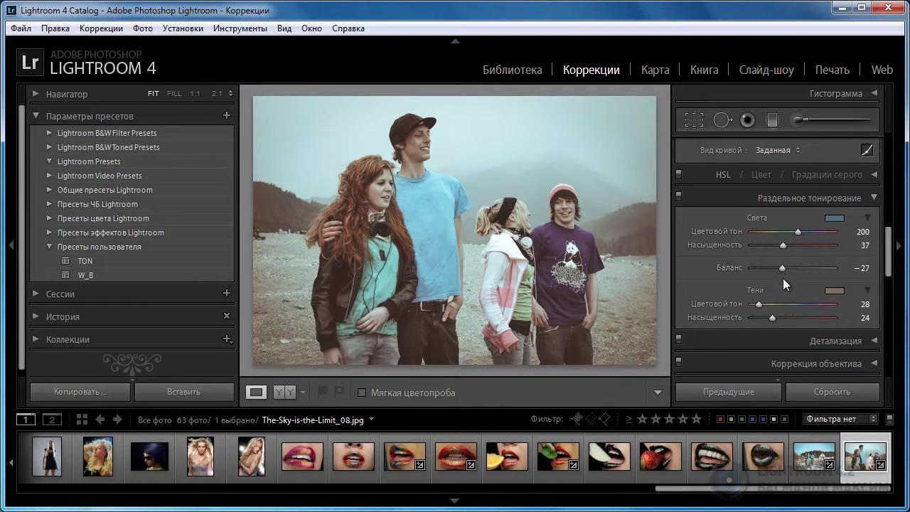